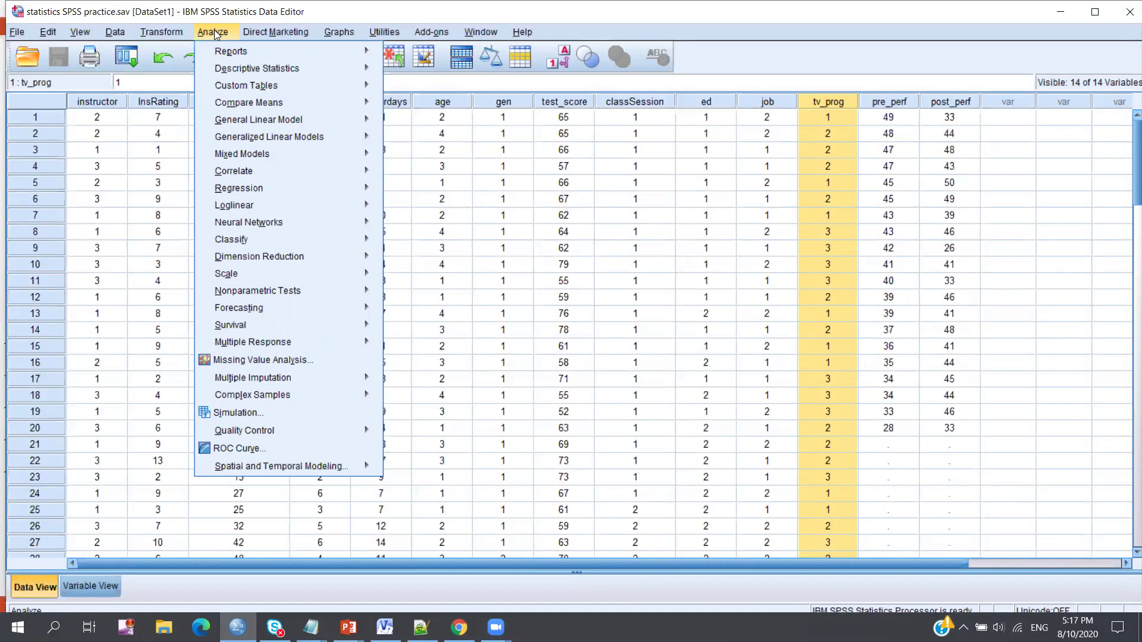
# Step: Start a Crosstabs analysis and list the variables by name instead of by label
pyautogui.moveTo(238, 118)
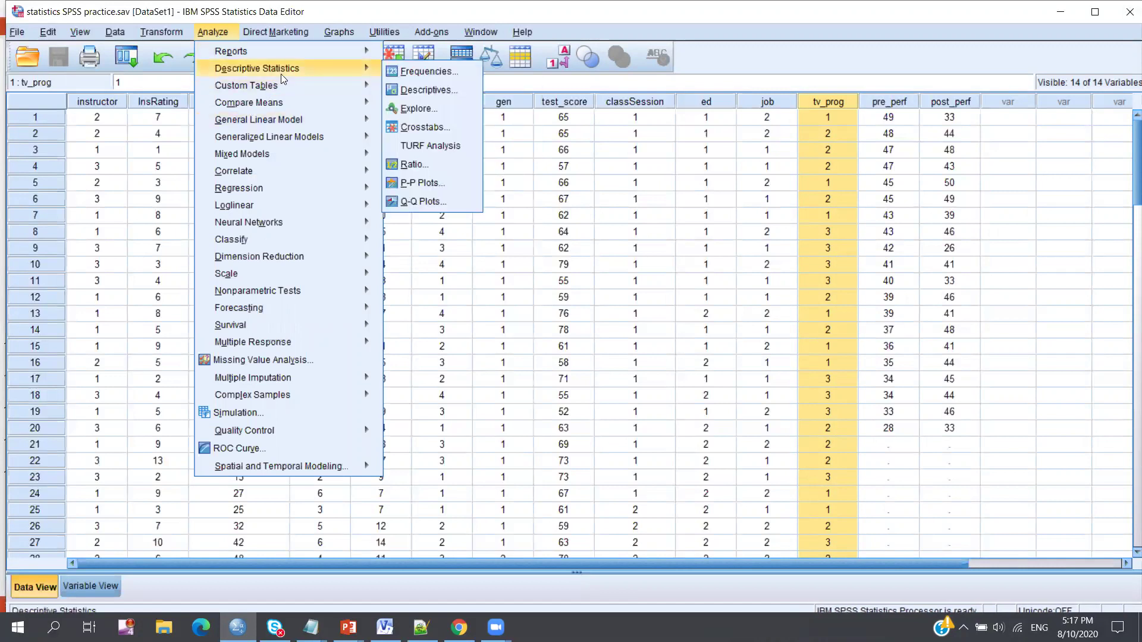
pyautogui.moveTo(357, 52)
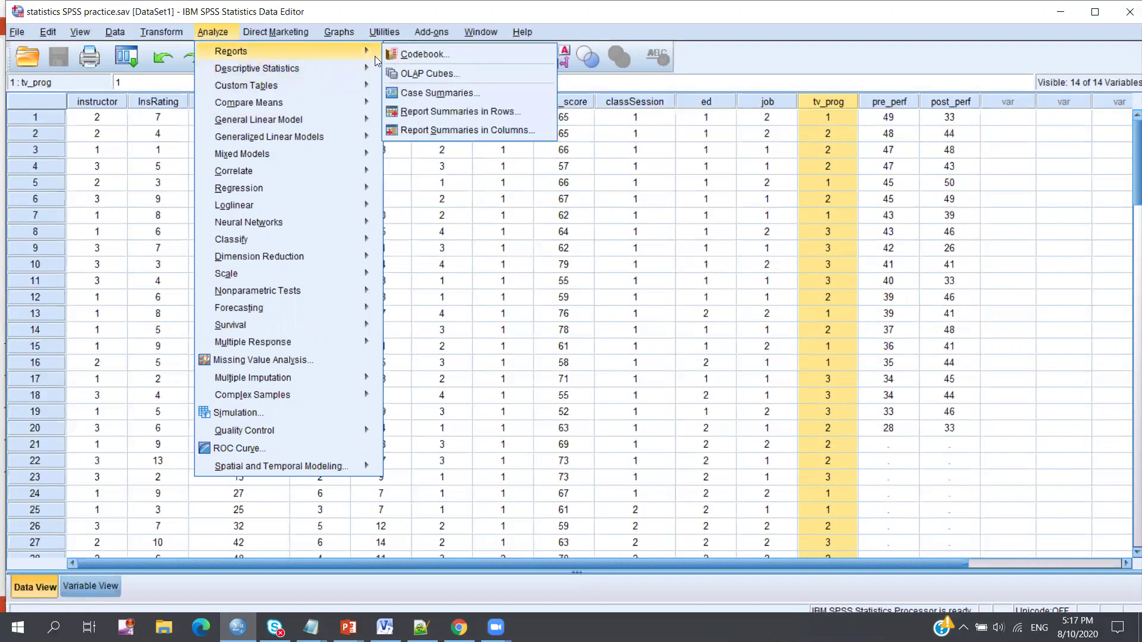
pyautogui.moveTo(363, 85)
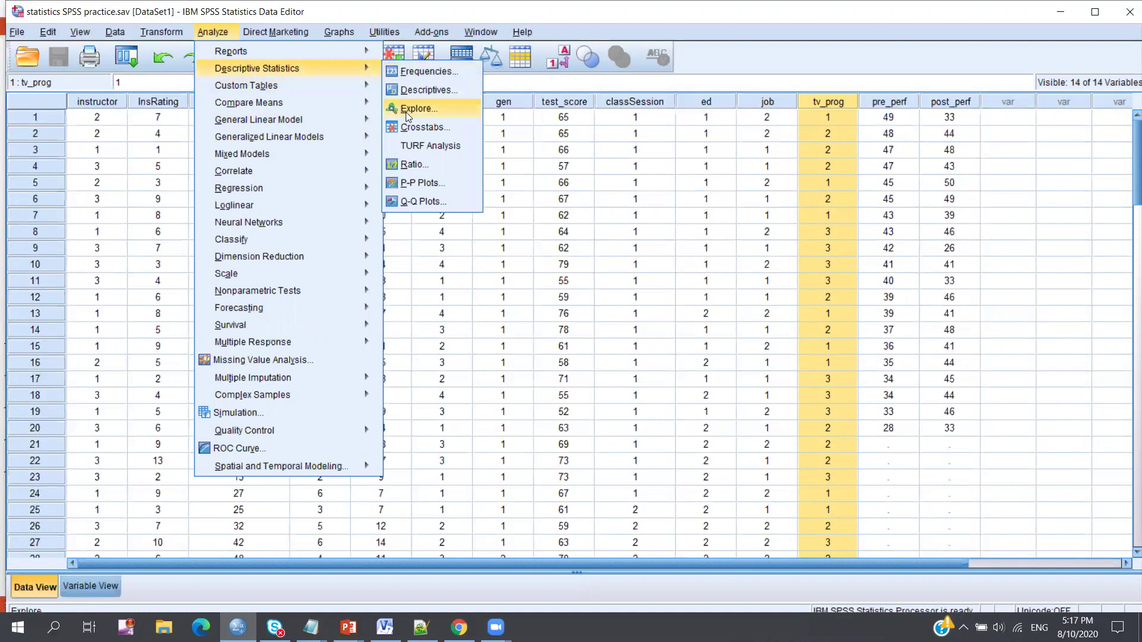
pyautogui.click(412, 126)
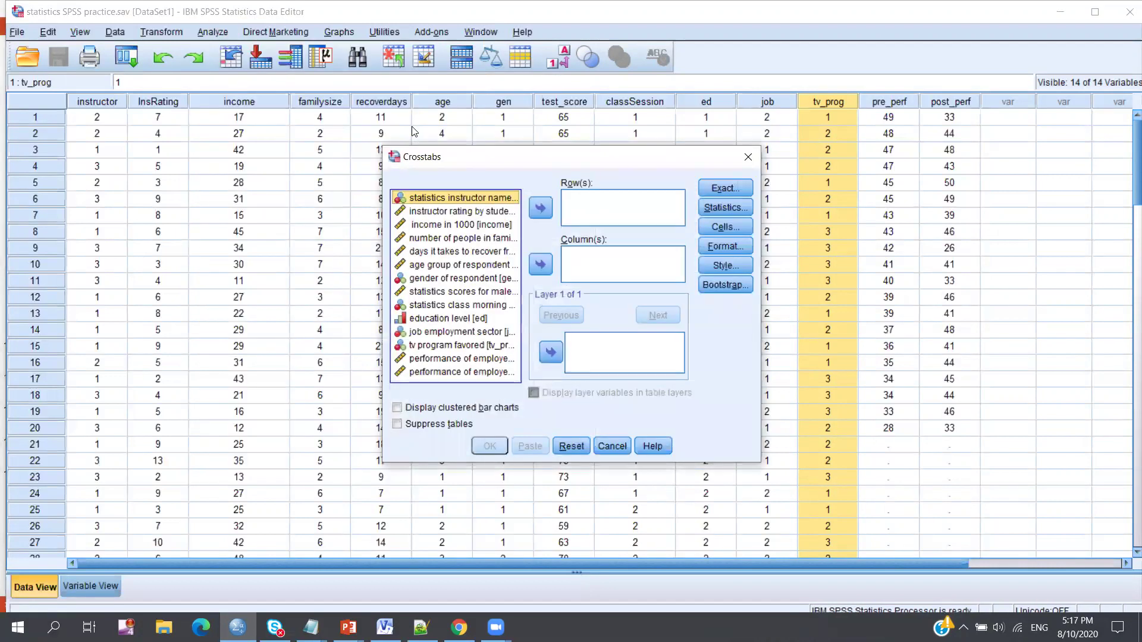
pyautogui.rightClick(436, 199)
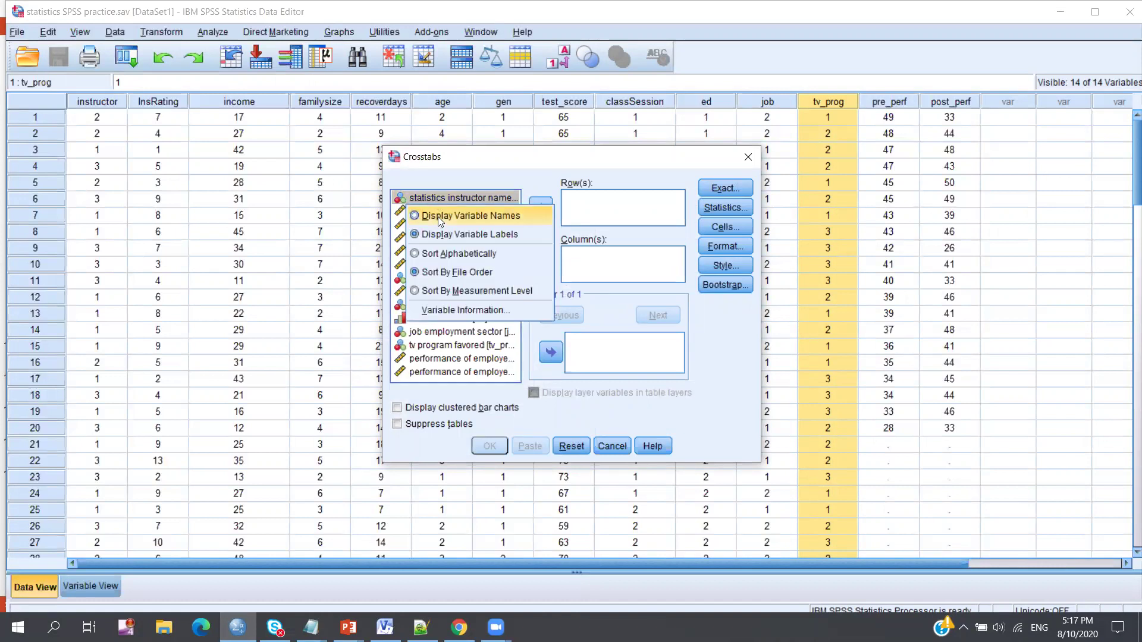
pyautogui.click(438, 217)
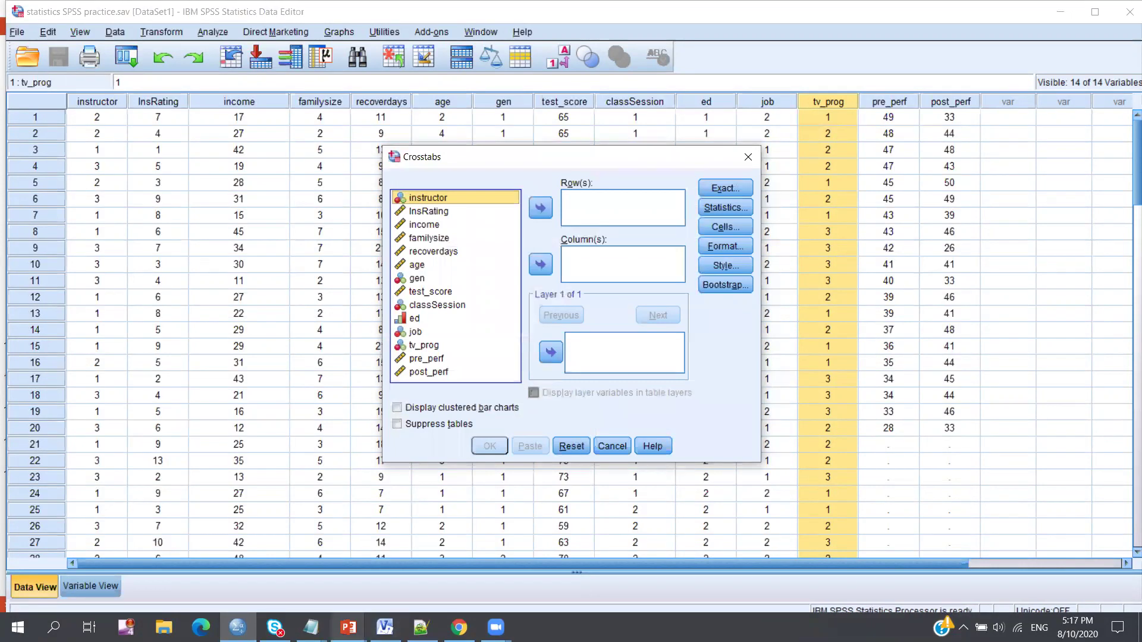
# Step: Switch to the quantitative research webinar presentation in PowerPoint, review the television rating example on slide 8, and return to SPSS
pyautogui.moveTo(349, 628)
pyautogui.click(494, 560)
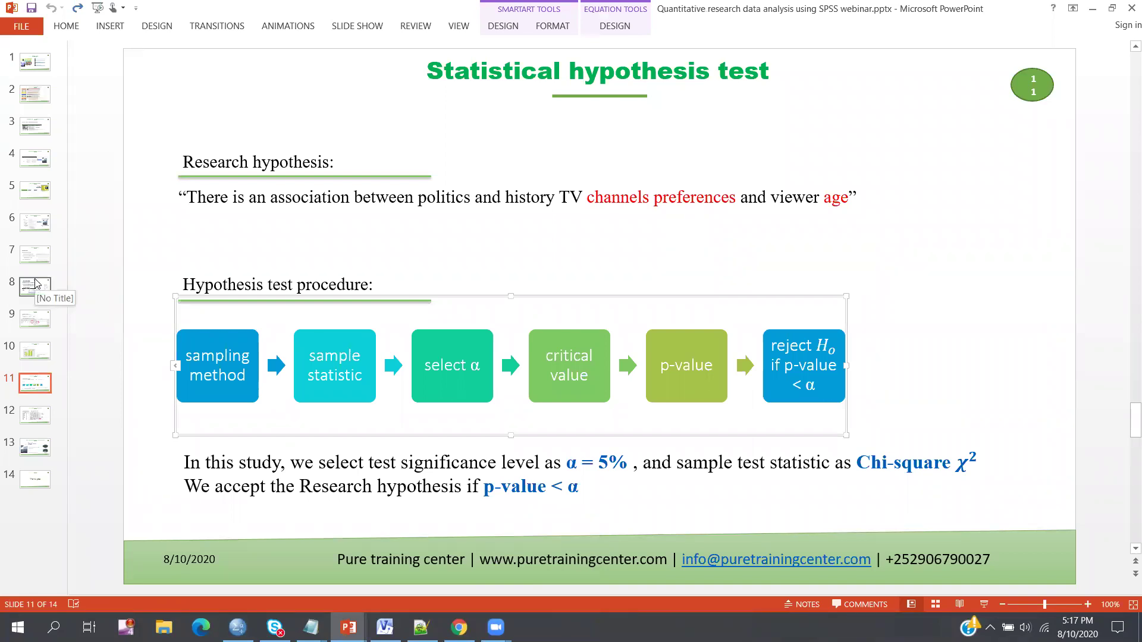
pyautogui.click(35, 284)
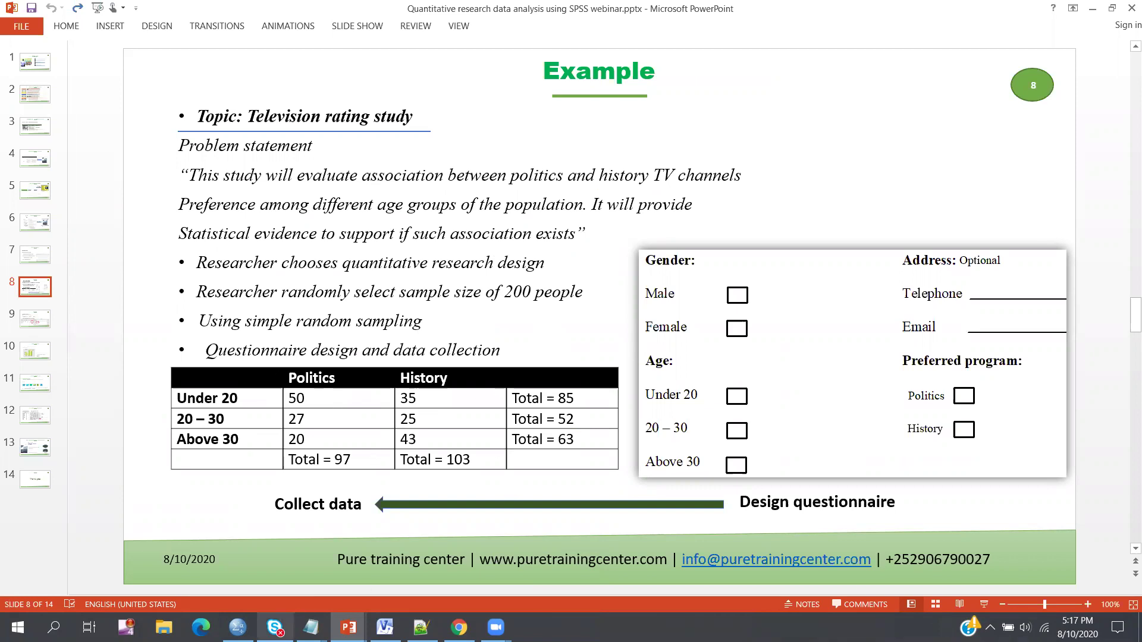
pyautogui.click(238, 627)
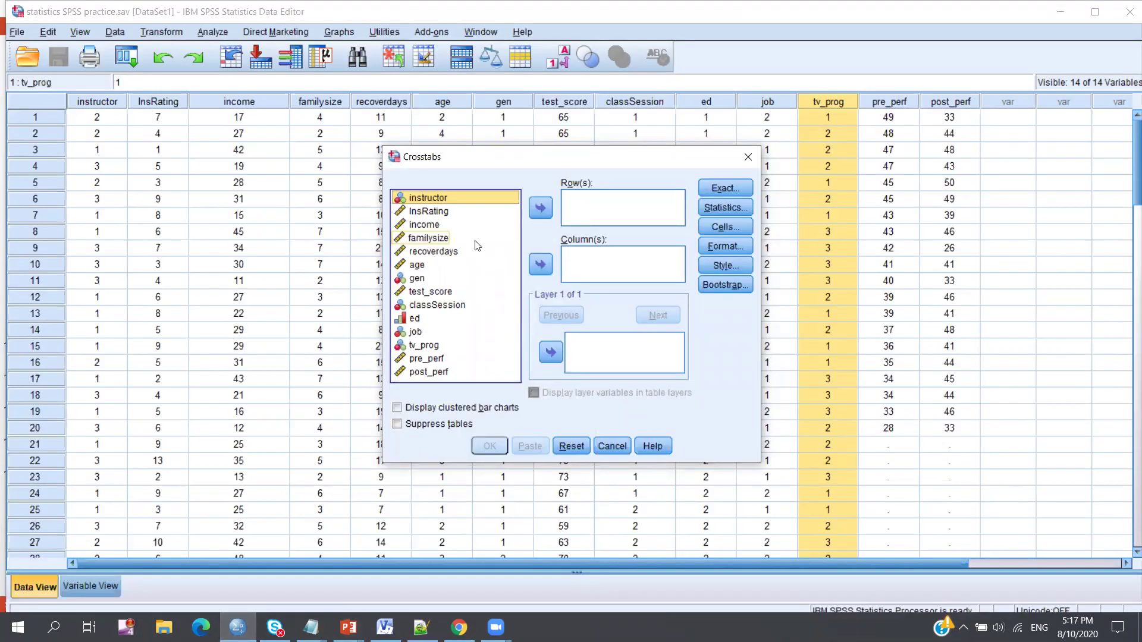
# Step: Assign age as the row variable and tv_prog as the column variable of the crosstab
pyautogui.click(417, 266)
pyautogui.click(541, 207)
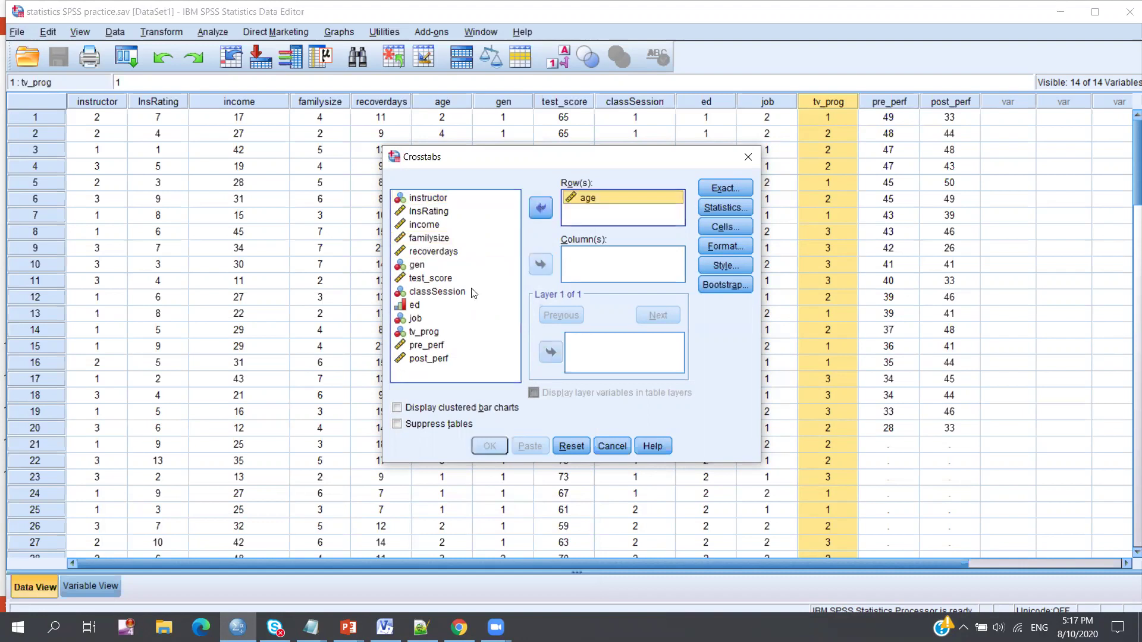
pyautogui.click(432, 333)
pyautogui.click(540, 264)
# Step: Include the Chi-square test in the crosstab statistics
pyautogui.click(720, 208)
pyautogui.click(523, 214)
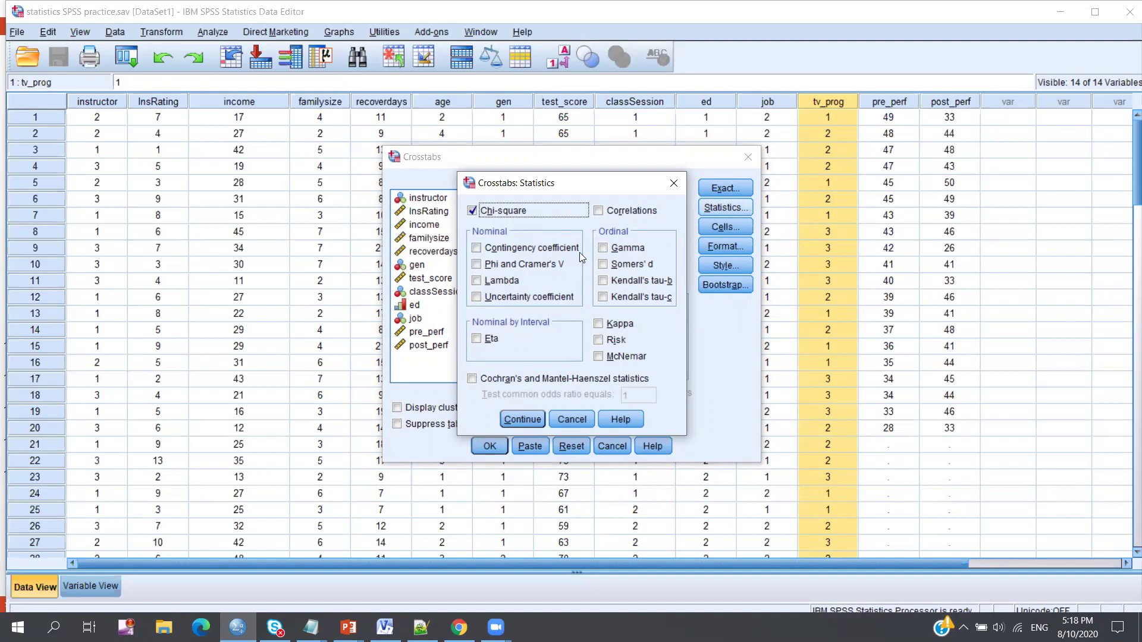
pyautogui.click(520, 419)
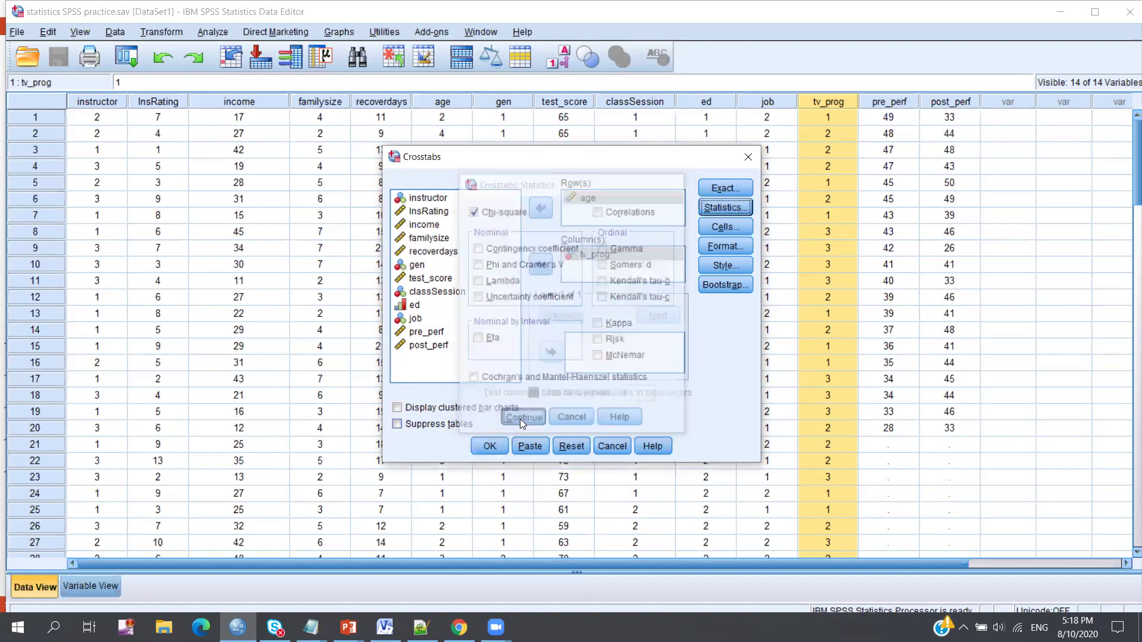
# Step: Add expected counts alongside the observed counts in the crosstab cells and run the analysis
pyautogui.click(713, 229)
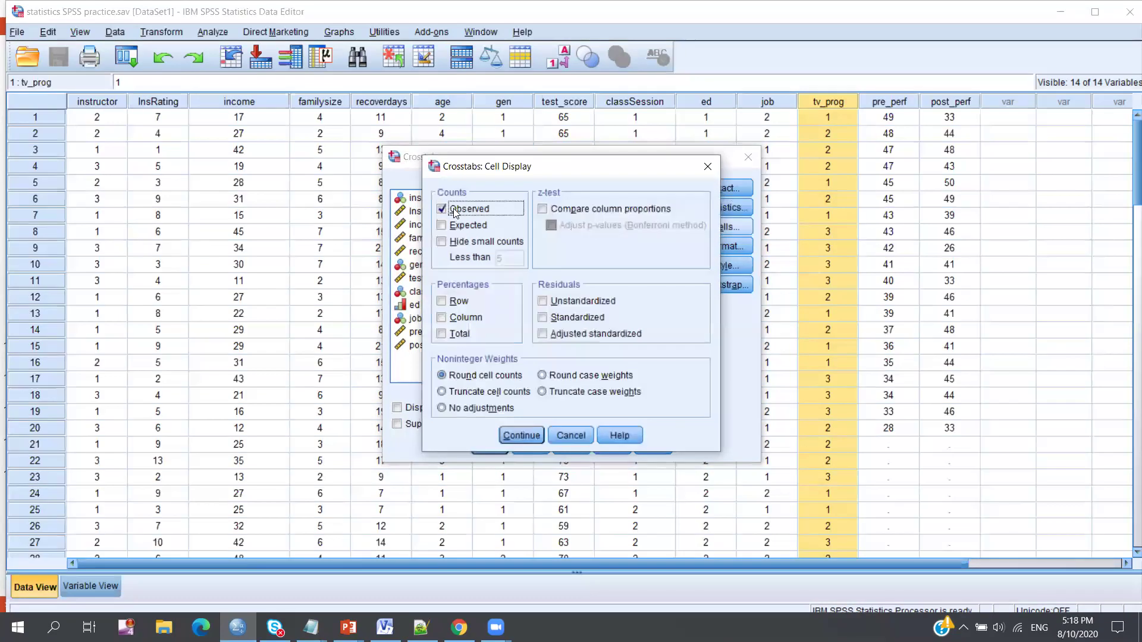
pyautogui.click(442, 226)
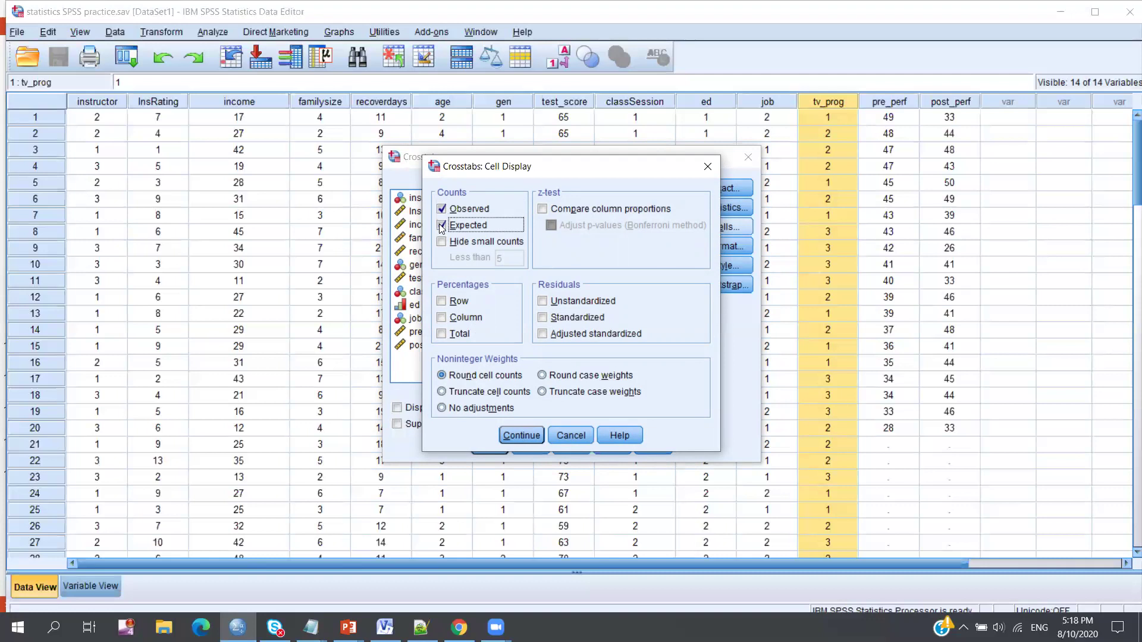
pyautogui.click(442, 226)
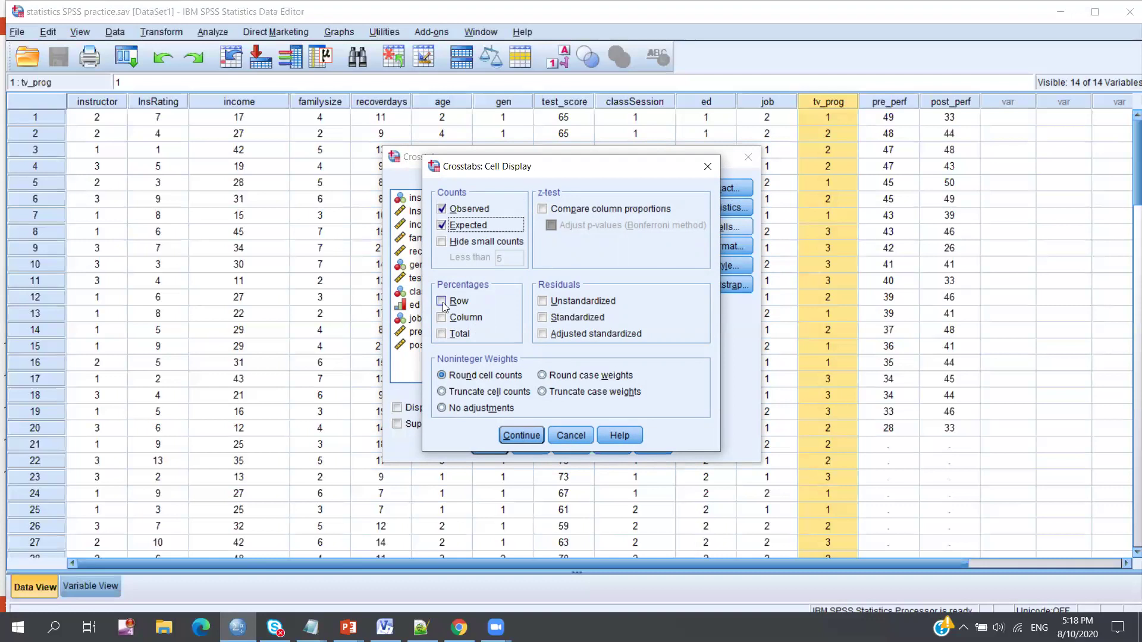
pyautogui.click(521, 436)
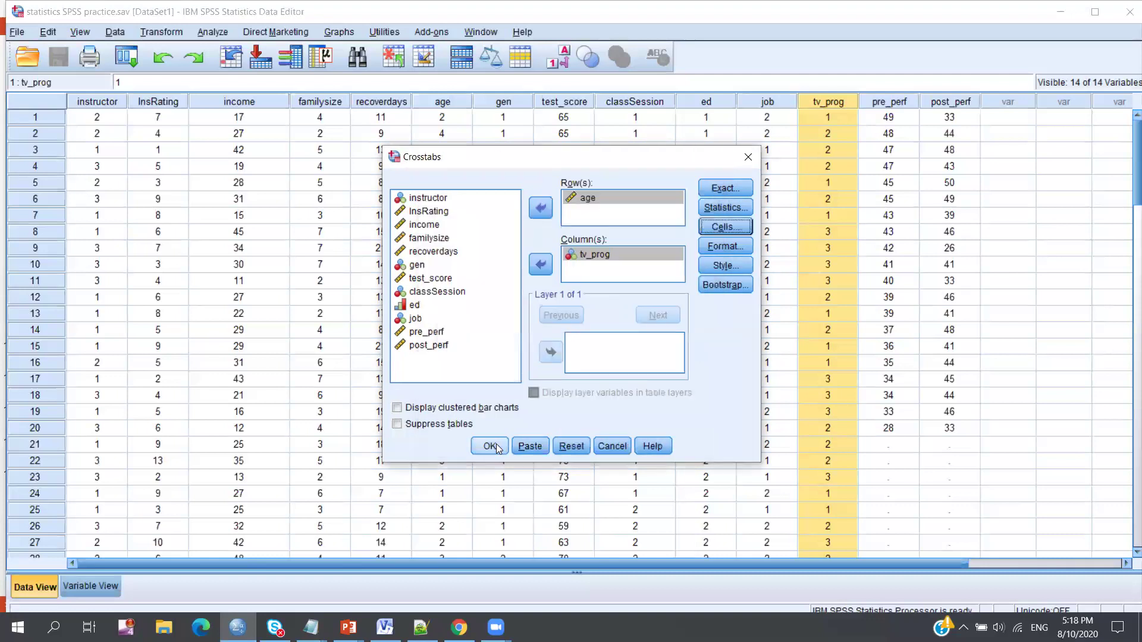
pyautogui.click(490, 446)
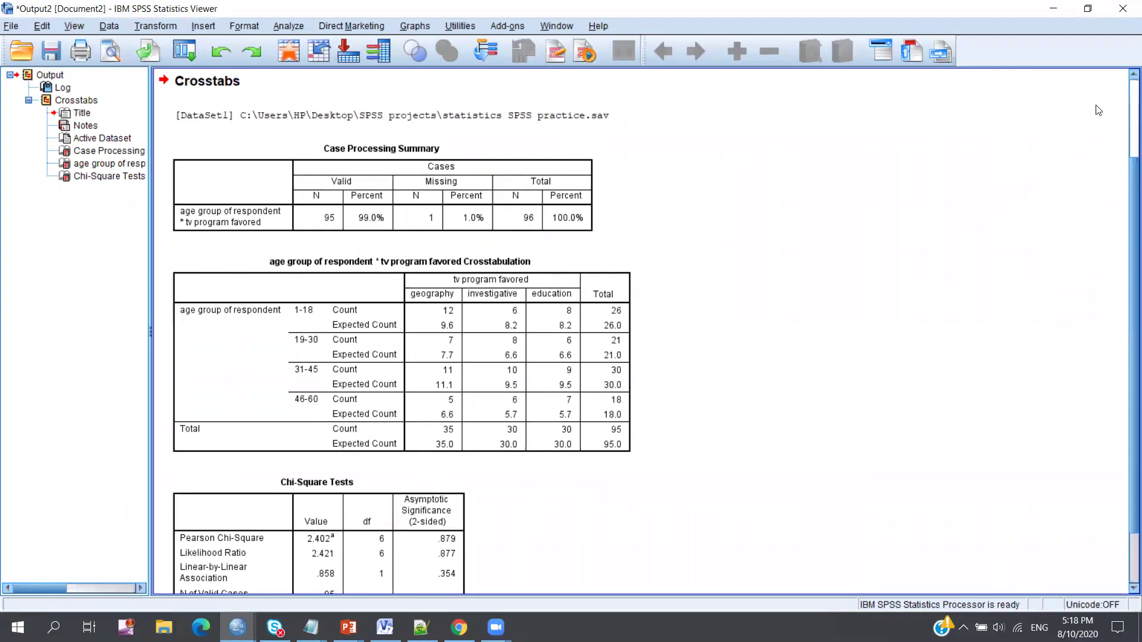
# Step: Examine the crosstabs output, focusing on the Pearson Chi-Square significance in the Chi-Square Tests table
pyautogui.scroll(3, 1126, 116)
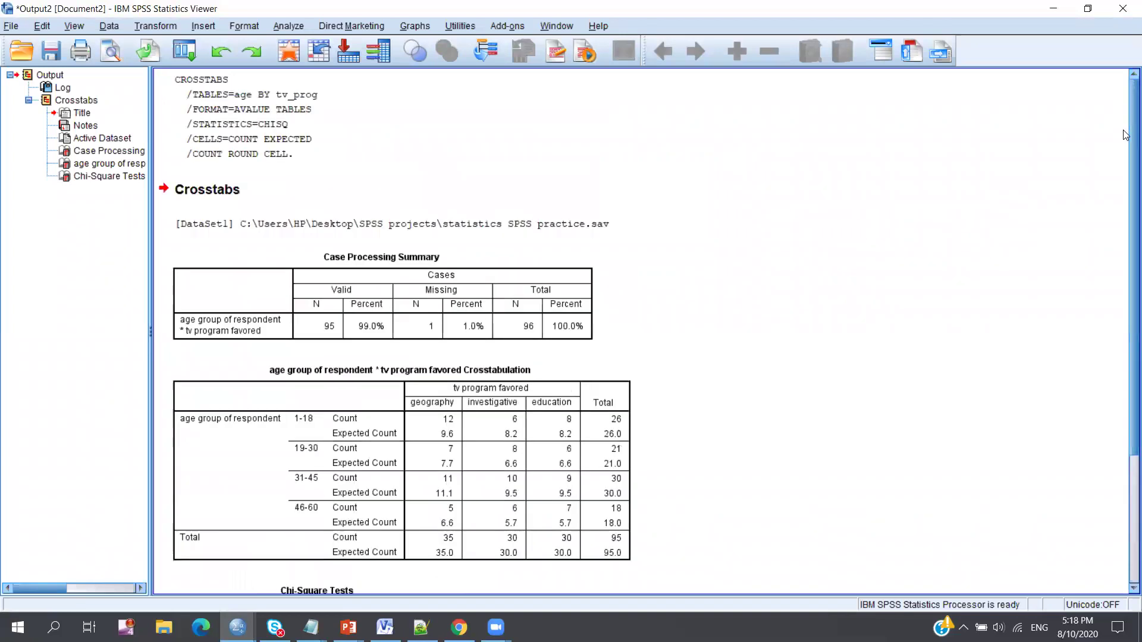
pyautogui.scroll(-4, 1125, 170)
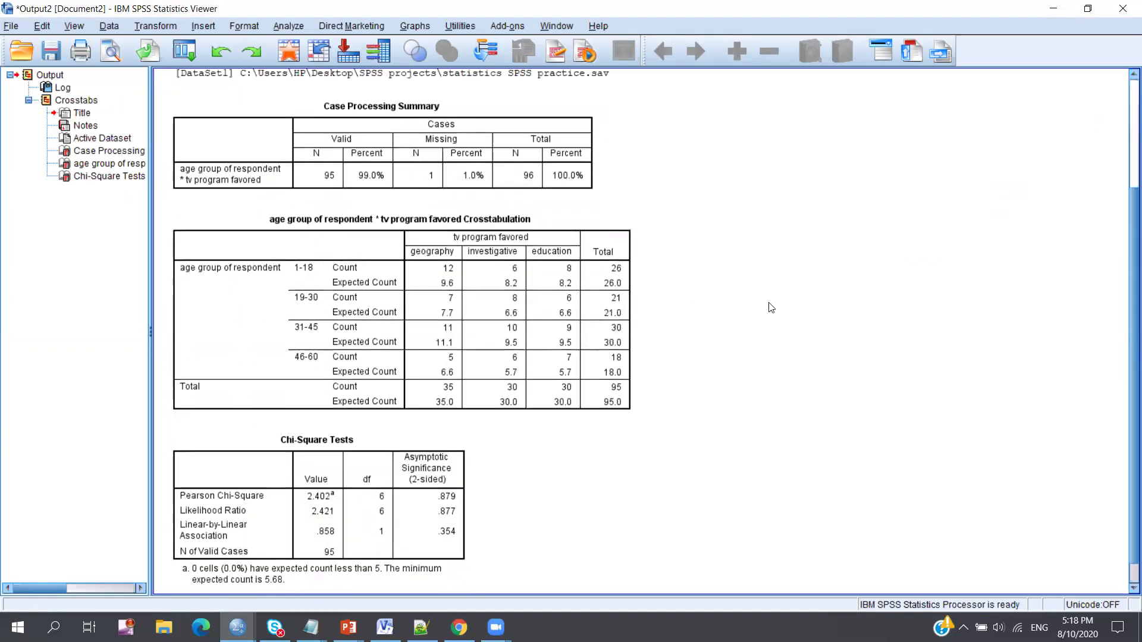
pyautogui.click(593, 333)
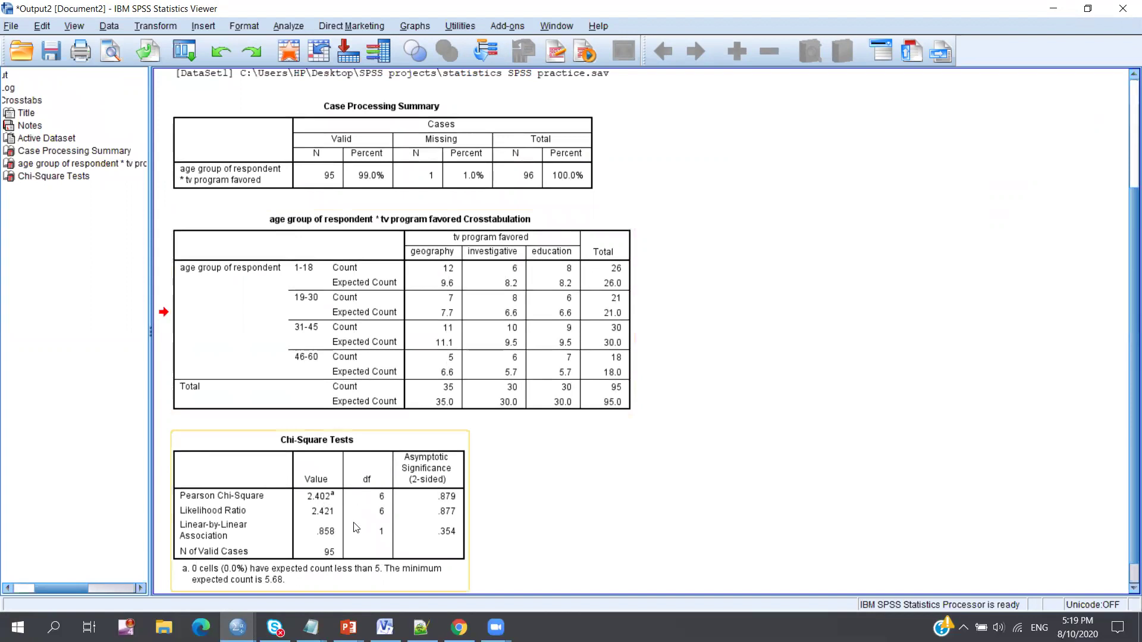
pyautogui.moveTo(357, 528); pyautogui.dragTo(424, 500)
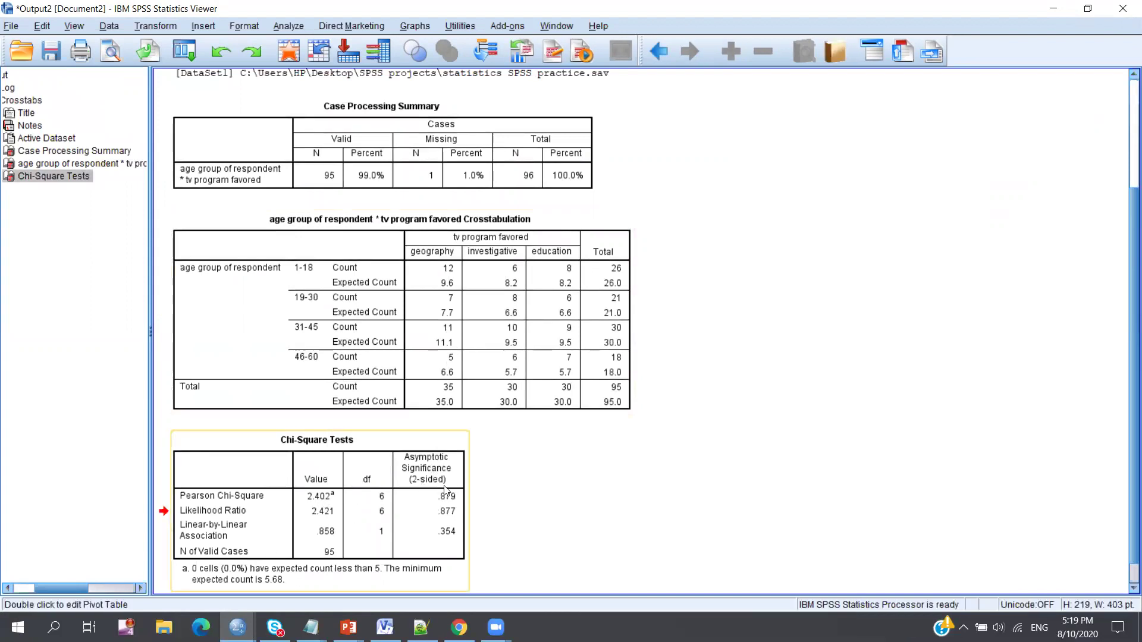
pyautogui.moveTo(438, 503); pyautogui.dragTo(444, 511)
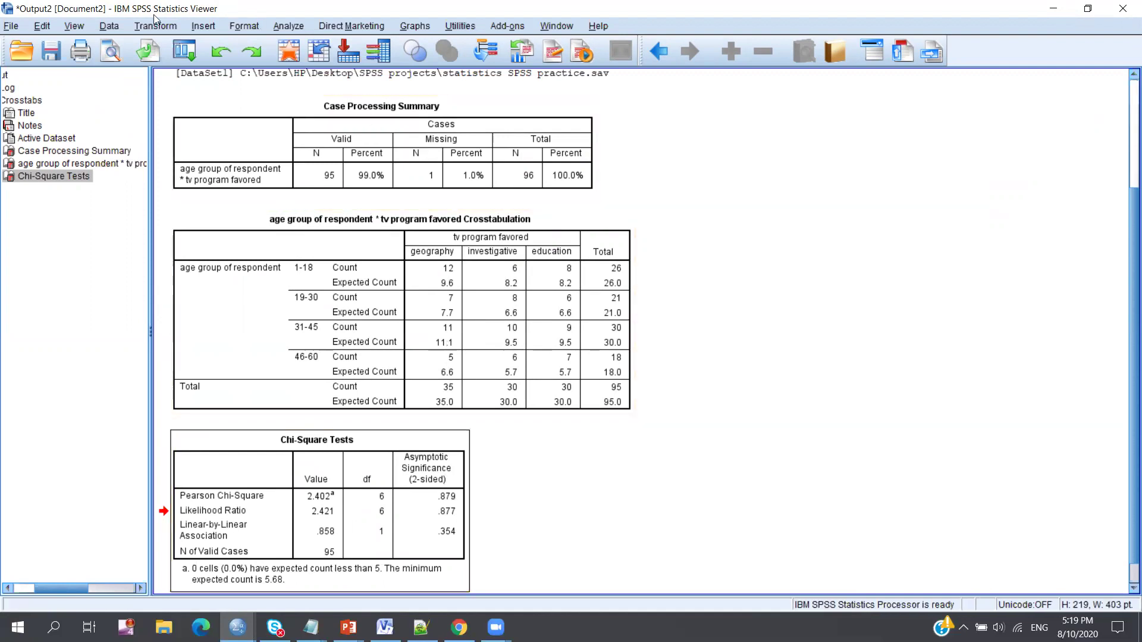
# Step: Reopen Crosstabs to review its exact test, statistics, format and cell display settings, and close it without running
pyautogui.click(289, 26)
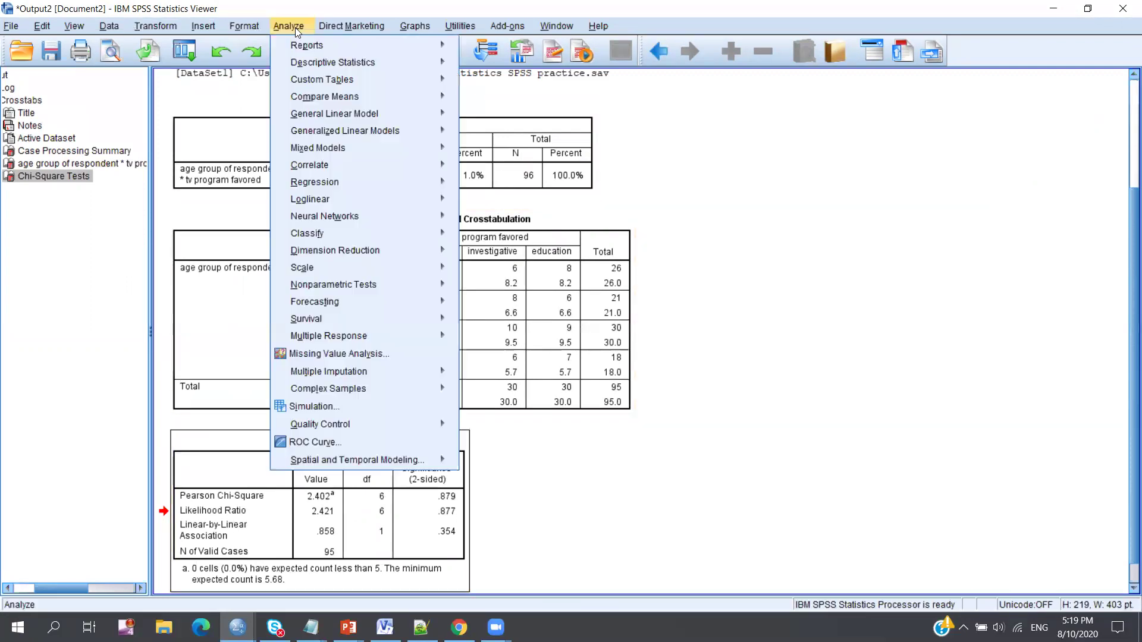
pyautogui.moveTo(383, 60)
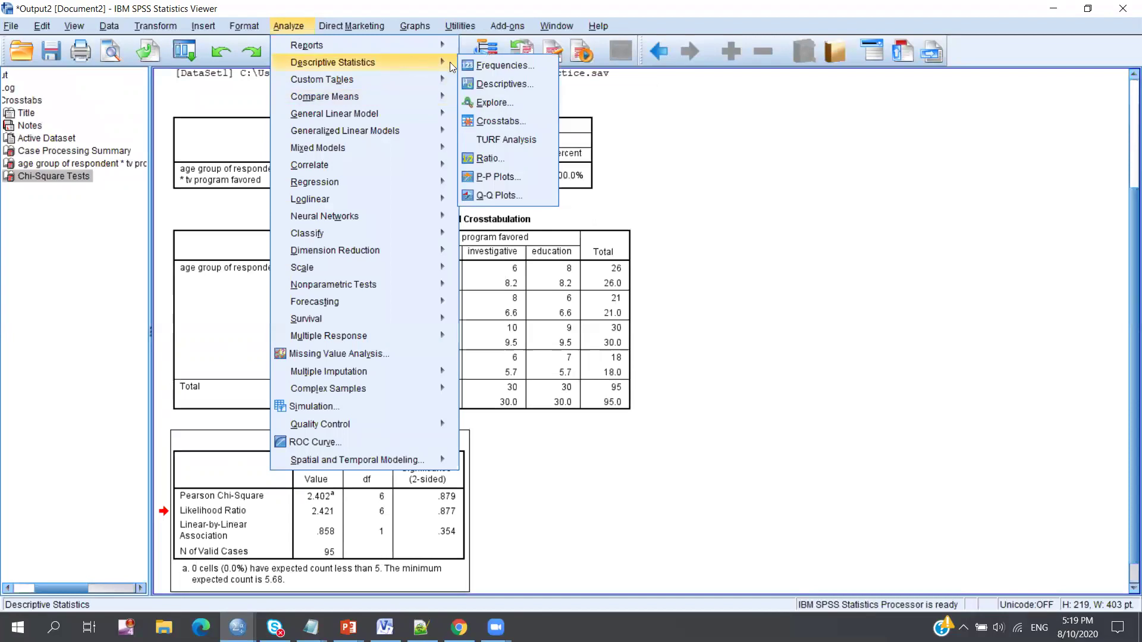
pyautogui.click(487, 122)
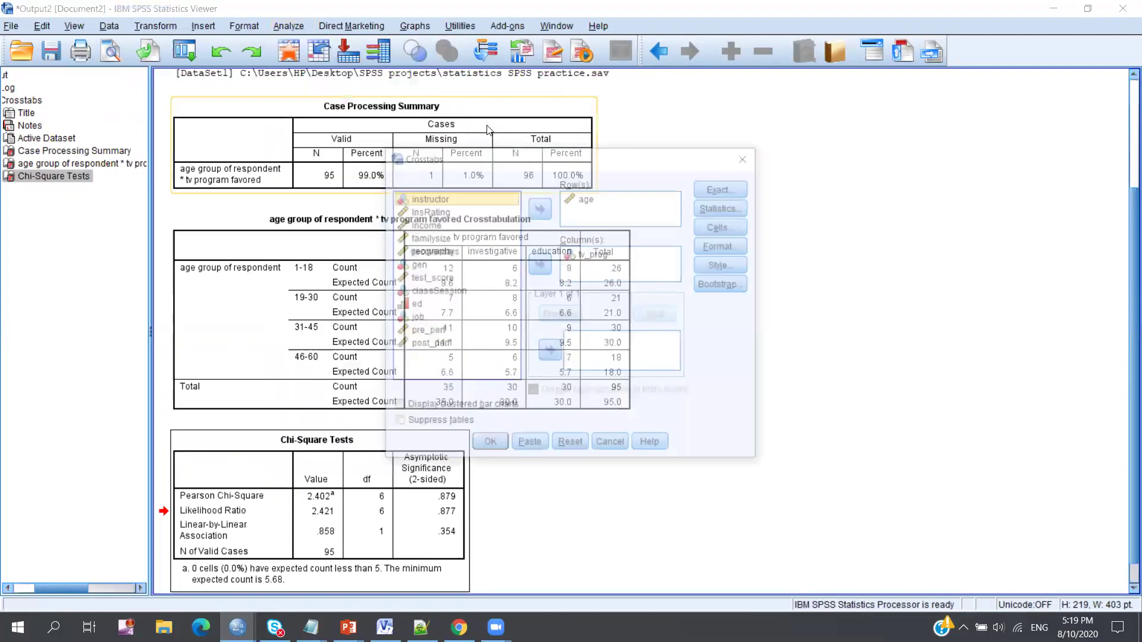
pyautogui.click(732, 189)
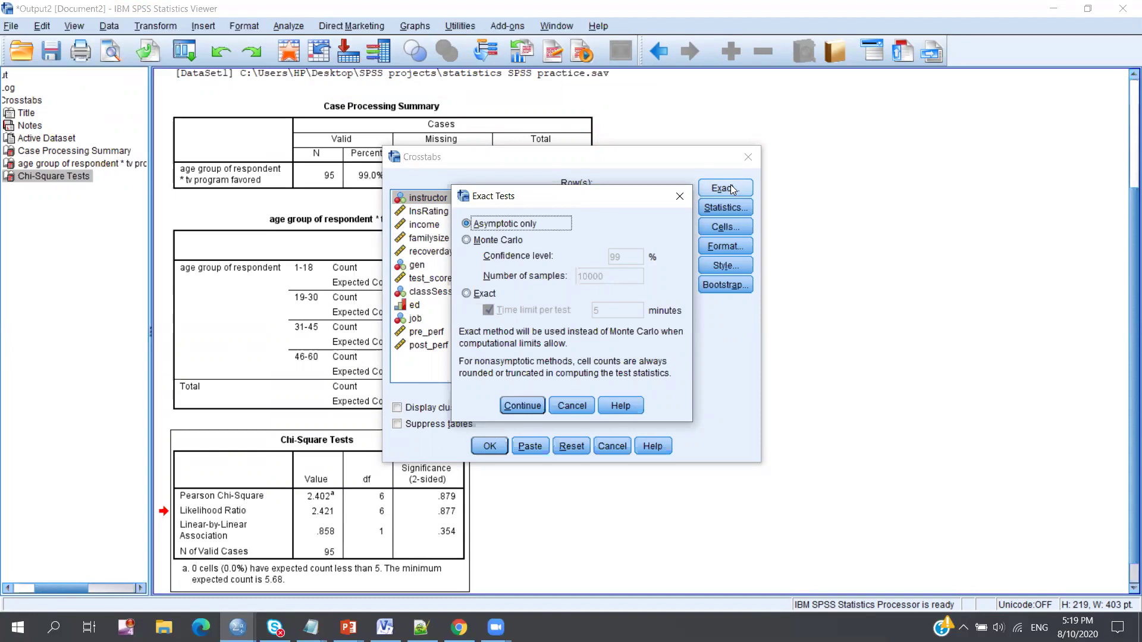
pyautogui.click(520, 402)
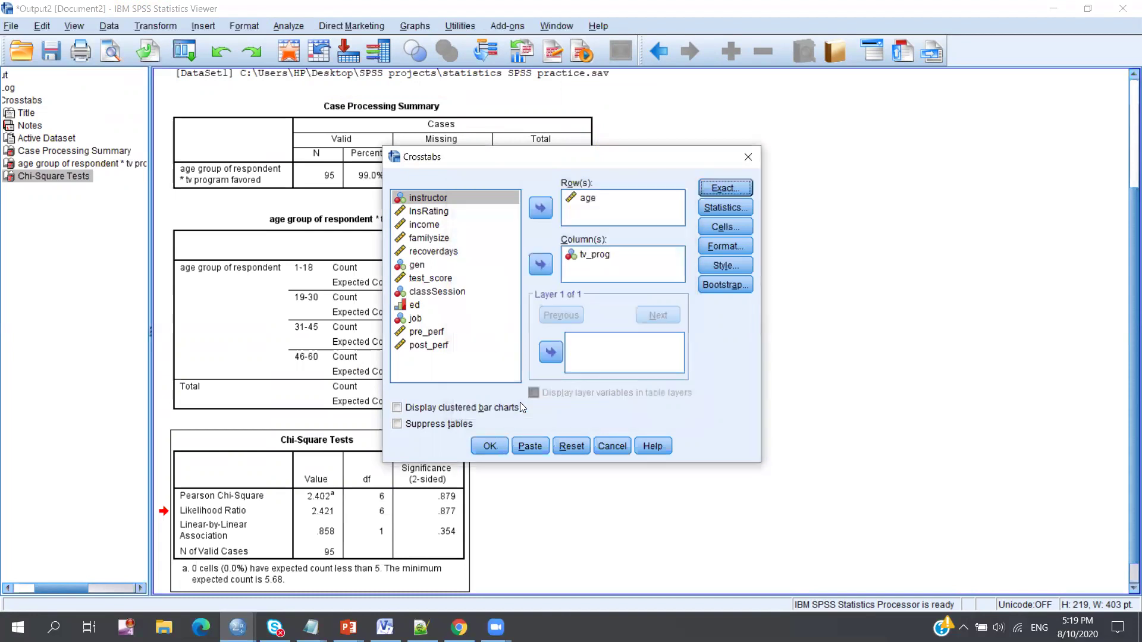
pyautogui.click(714, 208)
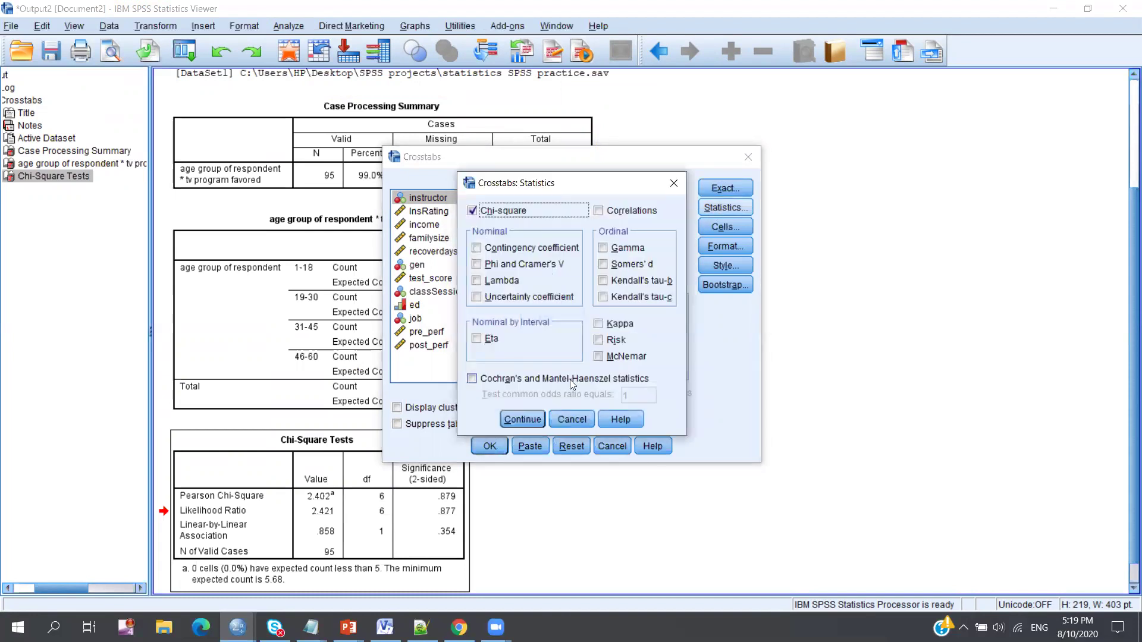
pyautogui.click(521, 419)
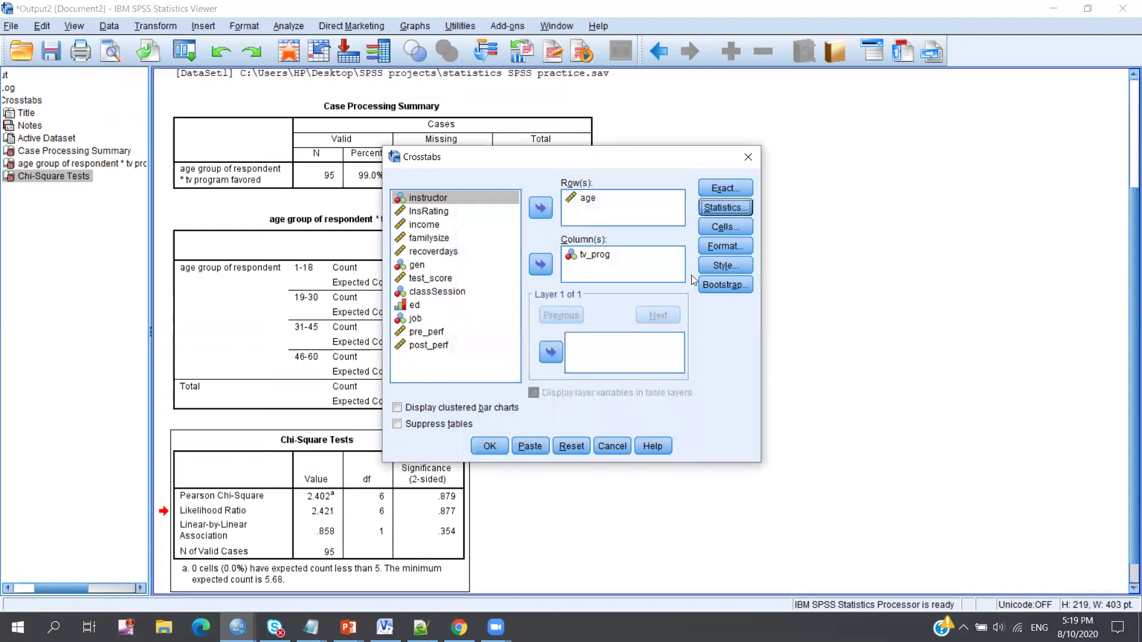
pyautogui.click(725, 245)
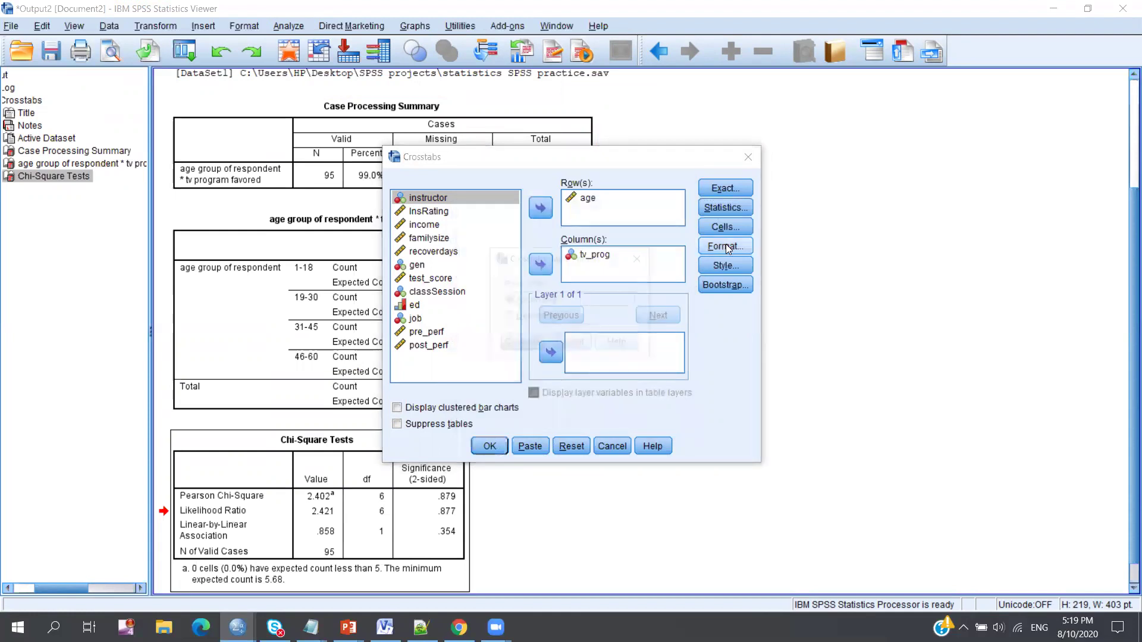
pyautogui.click(522, 346)
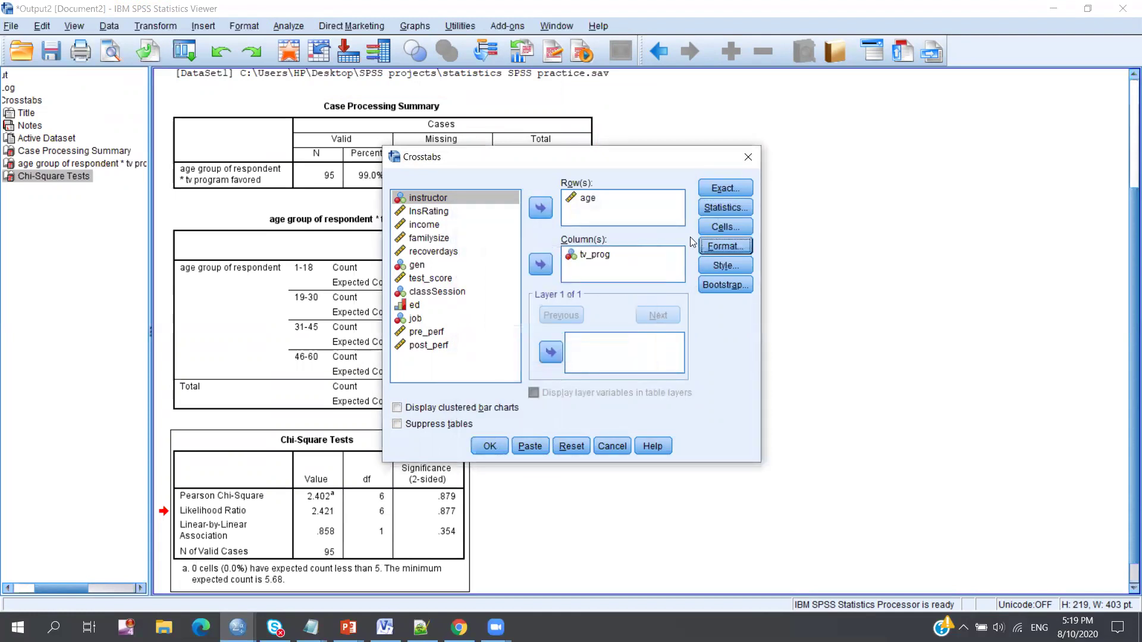
pyautogui.click(721, 228)
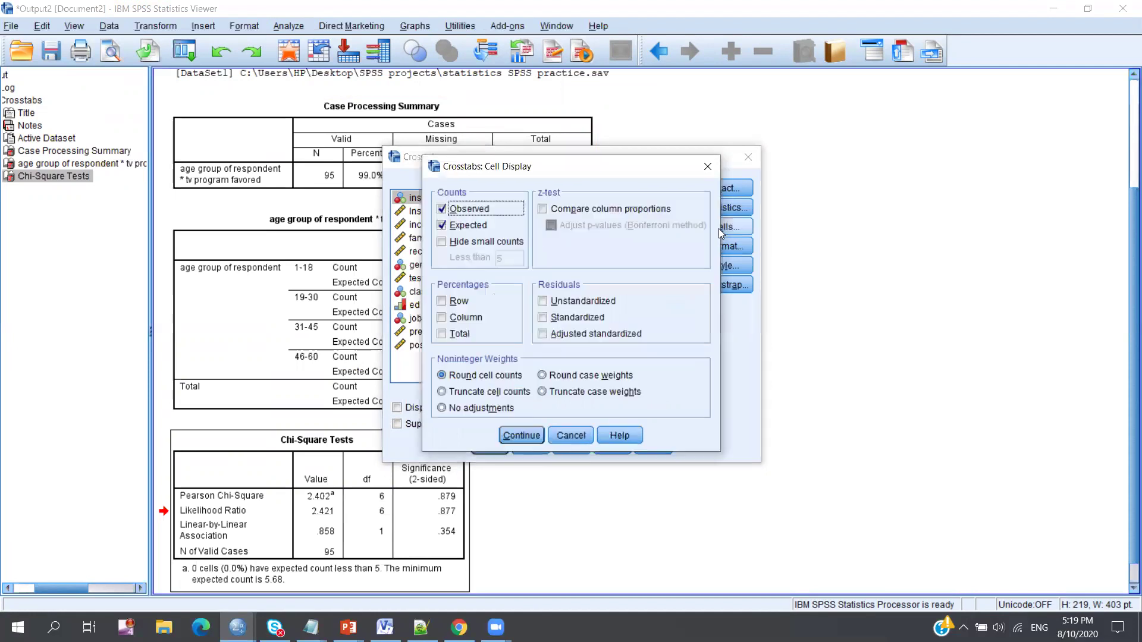
pyautogui.click(523, 433)
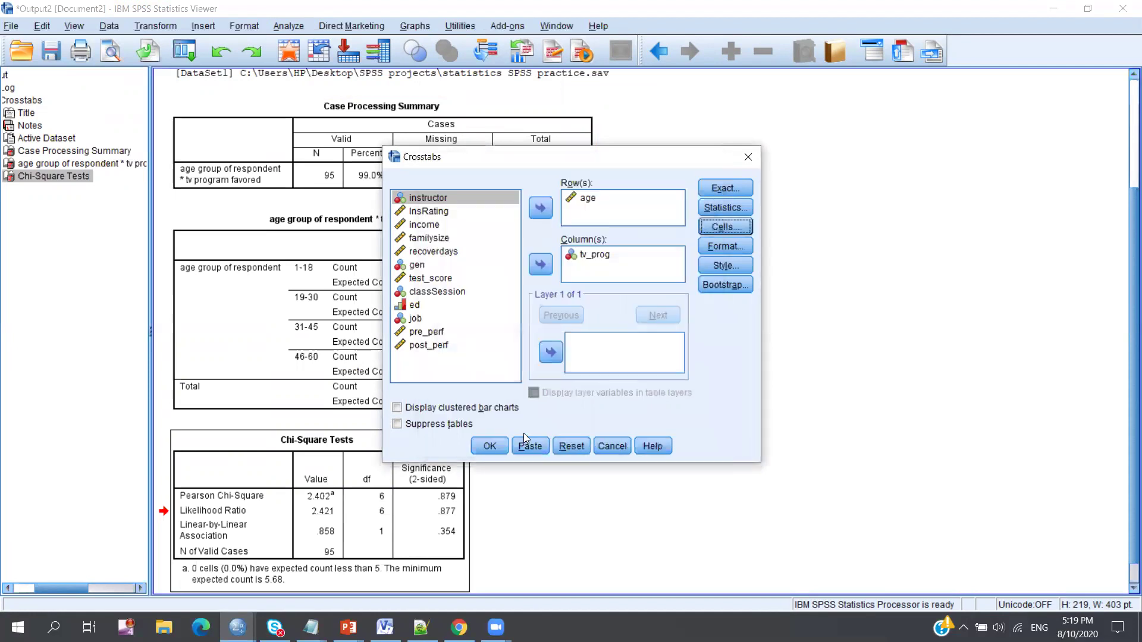
pyautogui.click(748, 158)
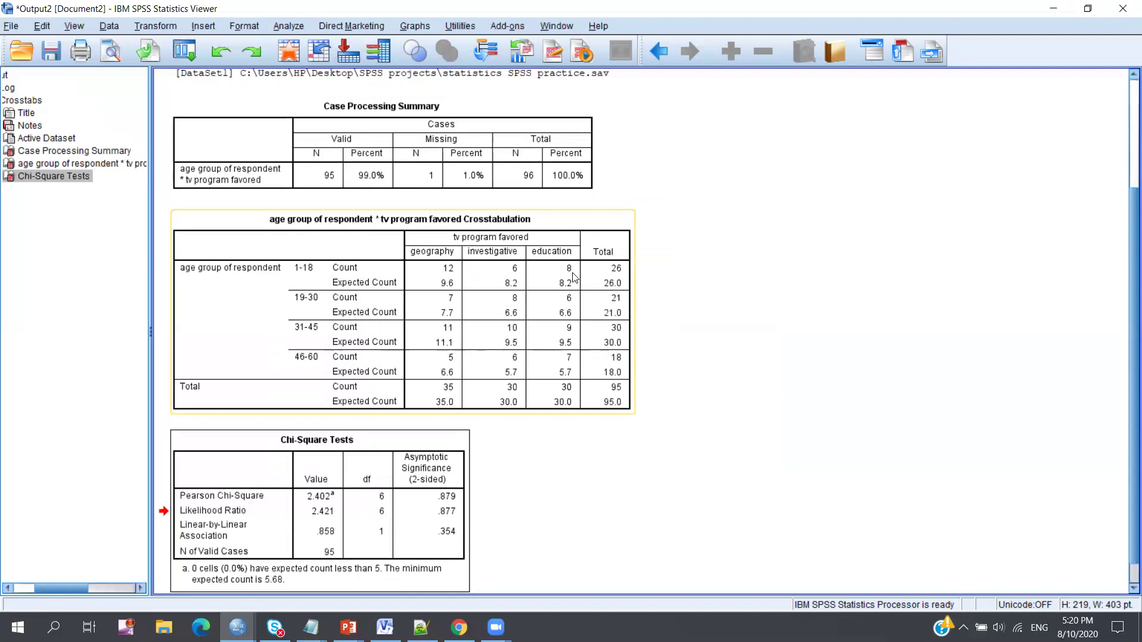
# Step: Compare observed and expected counts in the age by TV program crosstabulation and check the chi-square significance
pyautogui.click(452, 272)
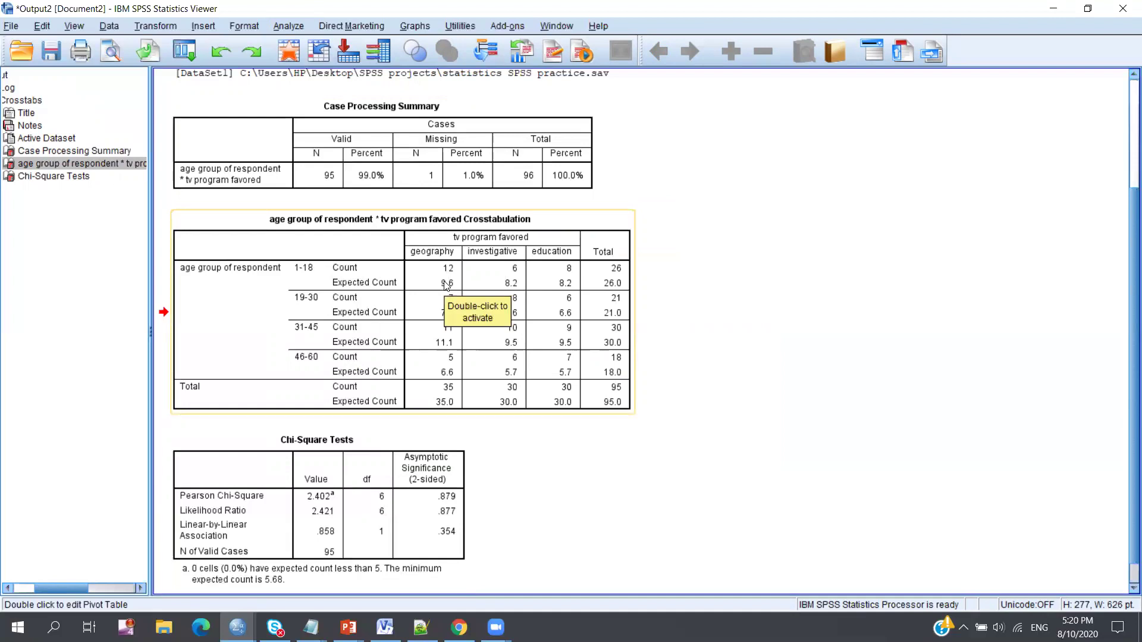
pyautogui.moveTo(447, 286); pyautogui.dragTo(669, 245)
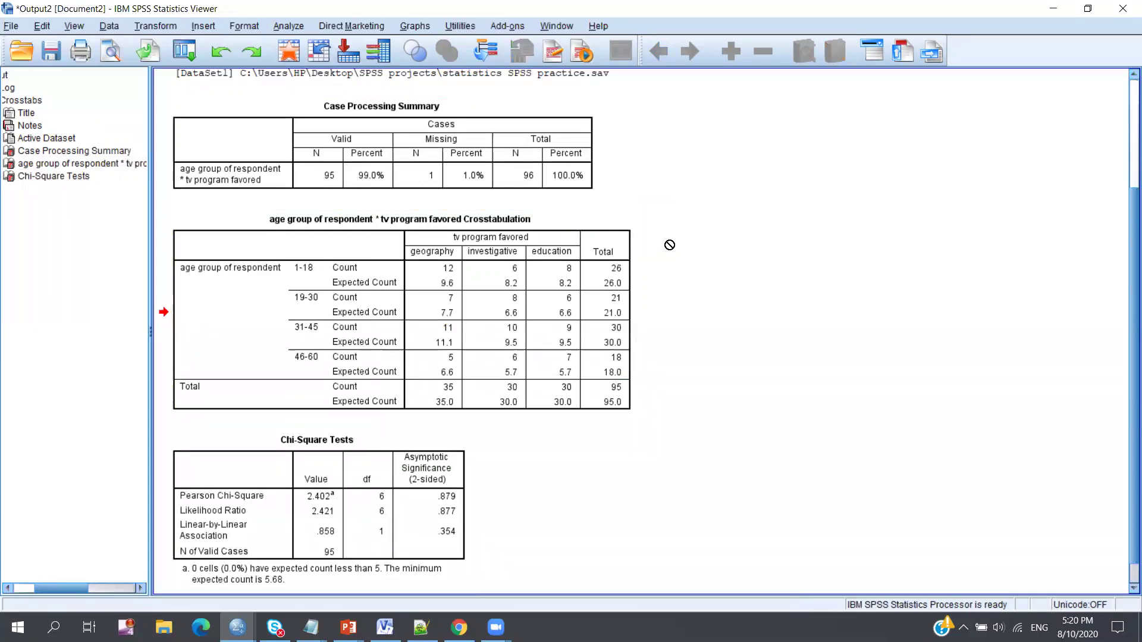
pyautogui.click(452, 482)
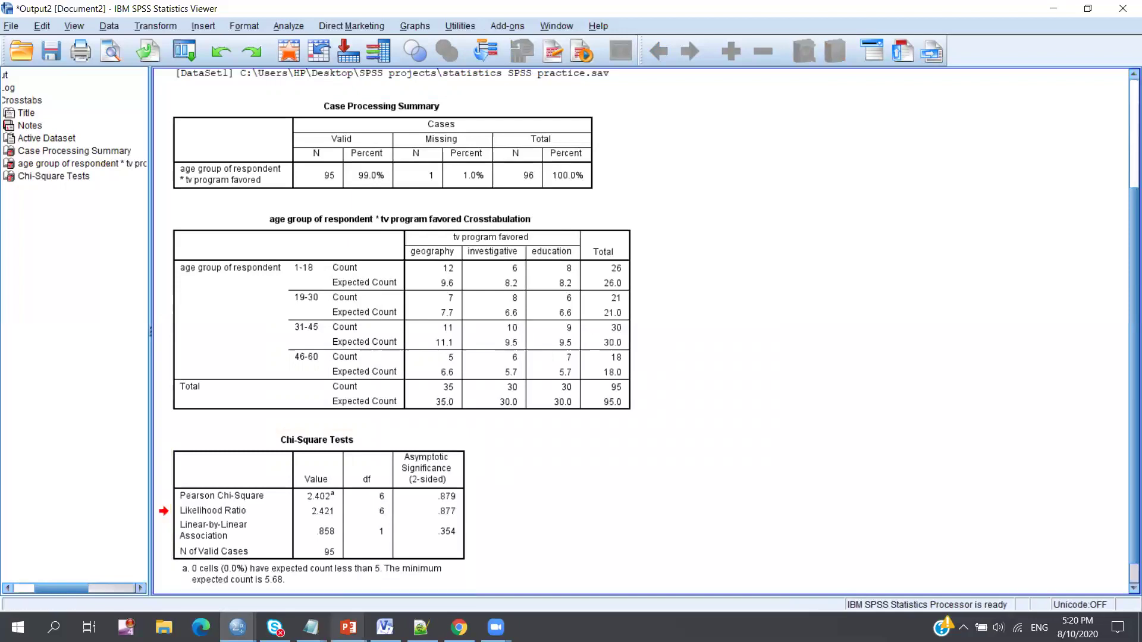
# Step: Switch to the PowerPoint presentation "Quantitative research data analysis using SPSS webinar.pptx"
pyautogui.moveTo(348, 628)
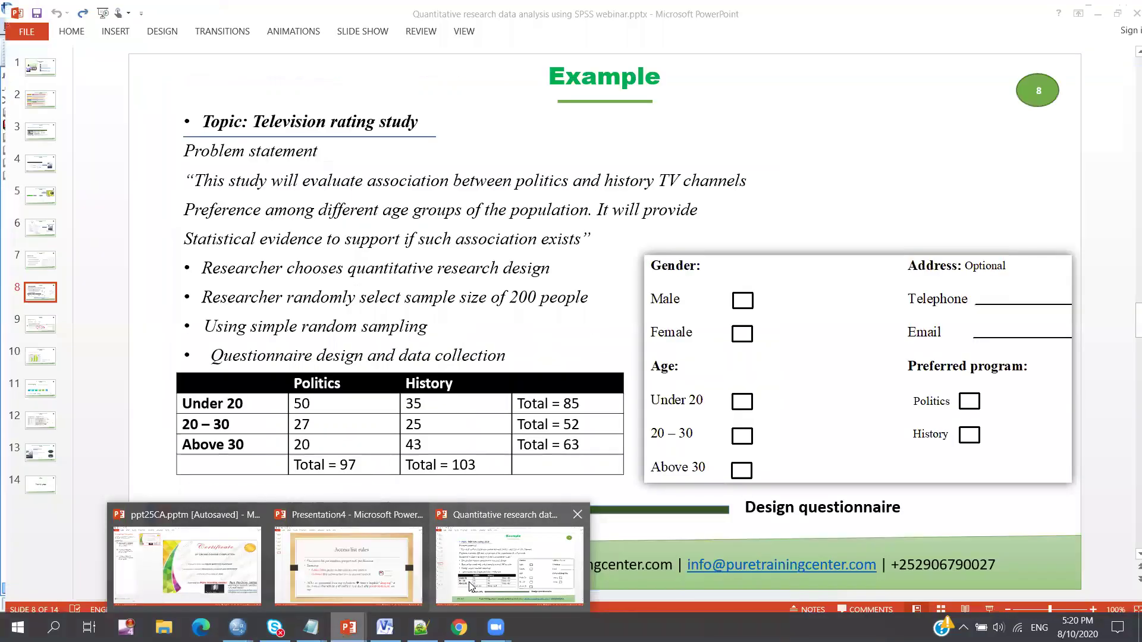